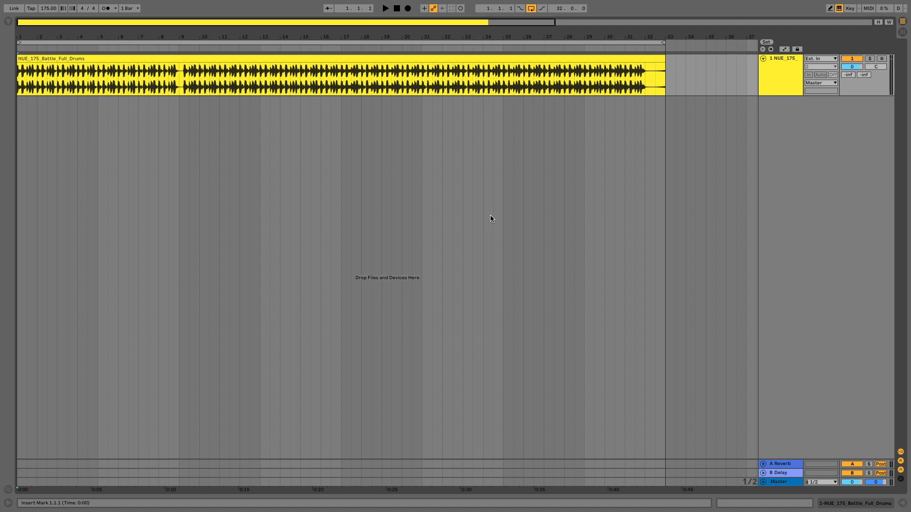
Step: Play the drum loop and preview the samples in the NUE_BASS_HITS folder one after another, starting with NUE_D_Alien_Mid_Syn_Bass.wav
{"action": "key", "text": "space"}
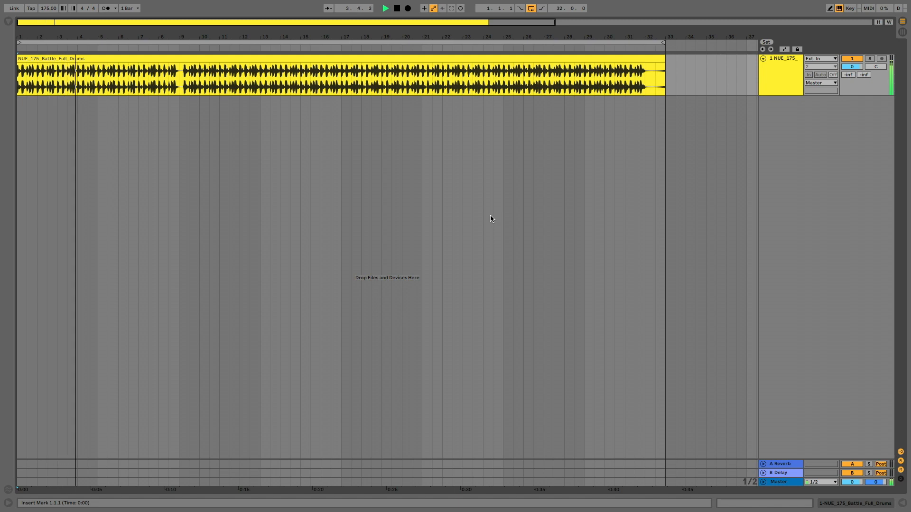
{"action": "key", "text": "super+alt+b"}
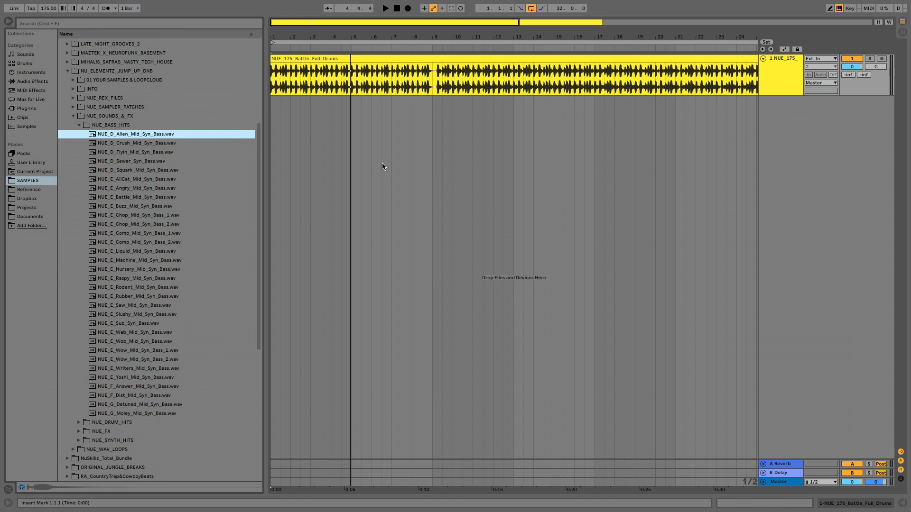
{"action": "left_click", "coordinate": [96, 134]}
{"action": "key", "text": "Down"}
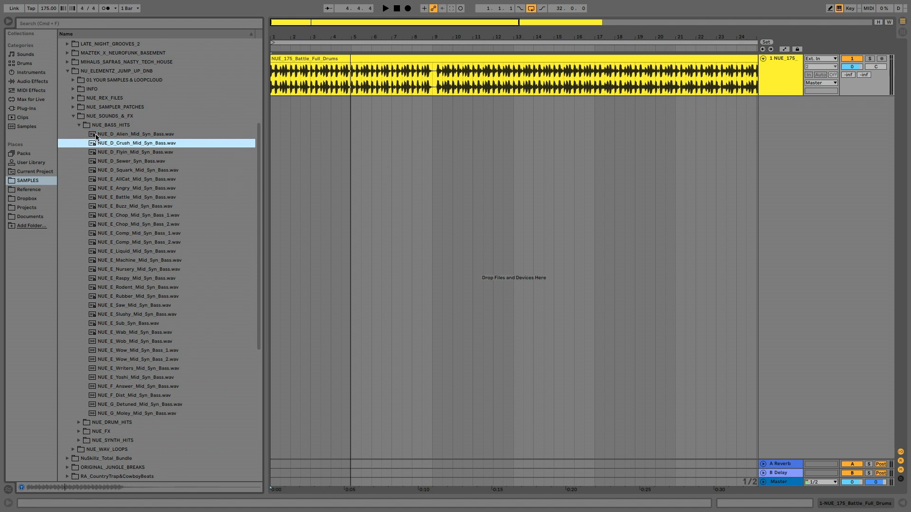
{"action": "key", "text": "Down"}
{"action": "key", "text": "Down"}
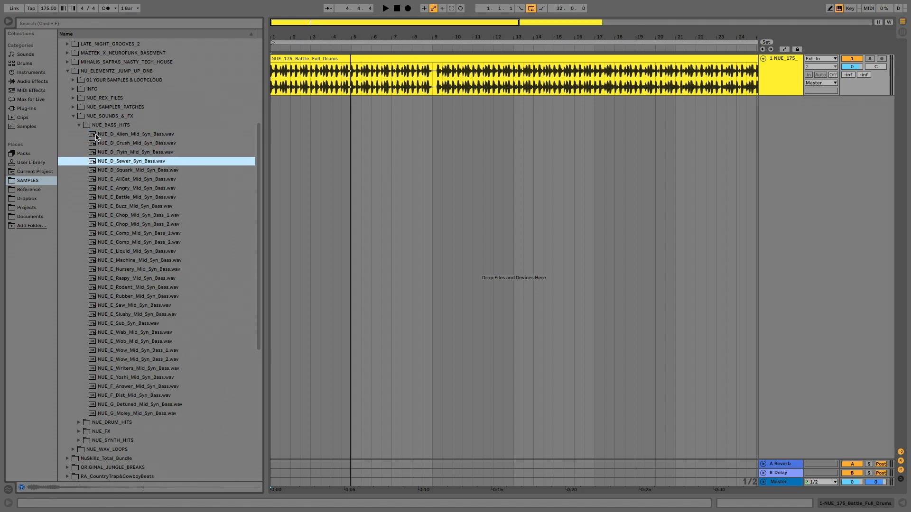
{"action": "key", "text": "Down"}
{"action": "key", "text": "Down"}
{"action": "key", "text": "Down"}
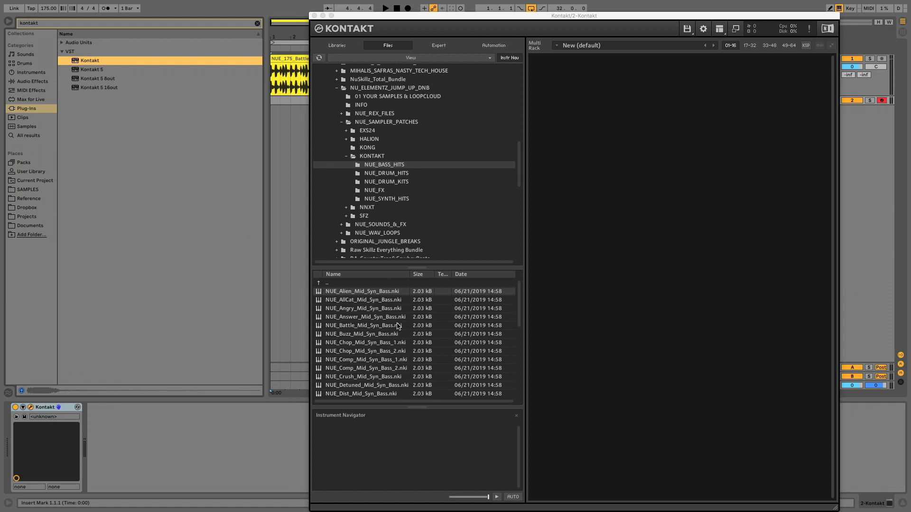
Step: Load the NUE_Angry_Mid_Syn_Bass patch into Kontakt and play a few test notes with it
{"action": "left_click", "coordinate": [370, 309]}
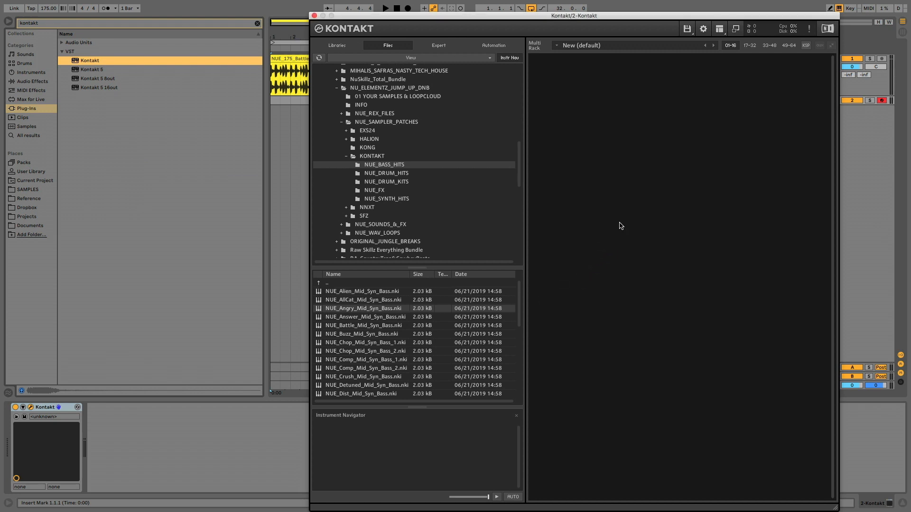
{"action": "key", "text": "a"}
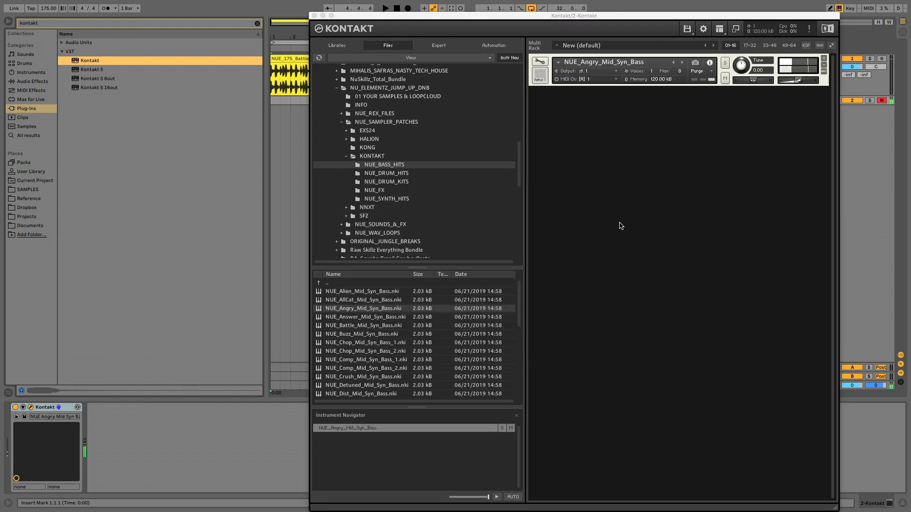
{"action": "key", "text": "z"}
{"action": "key", "text": "a"}
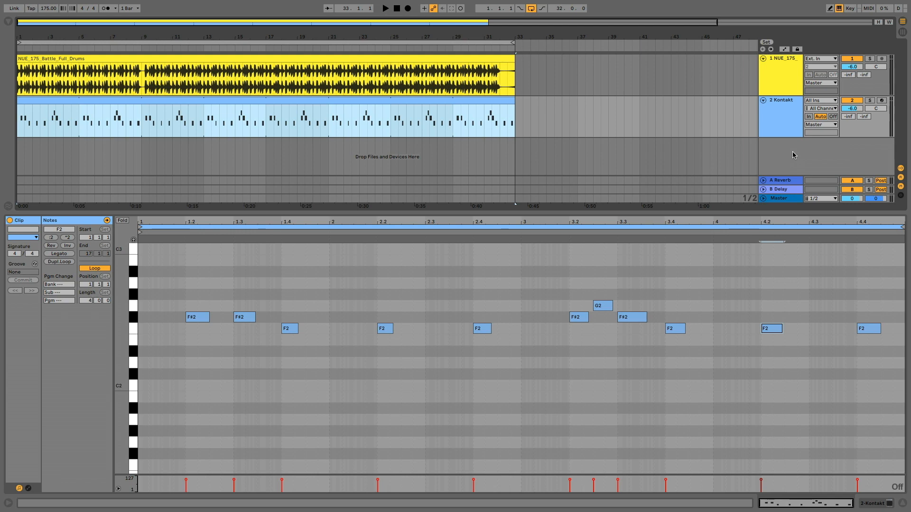
Step: Play the bass line together with the drums and duplicate the Kontakt track with its MIDI clips
{"action": "key", "text": "space"}
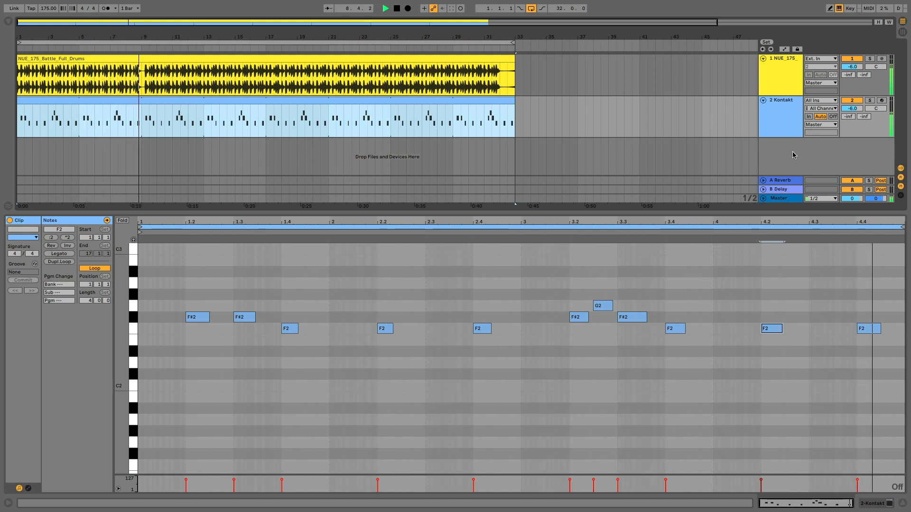
{"action": "left_click", "coordinate": [782, 168]}
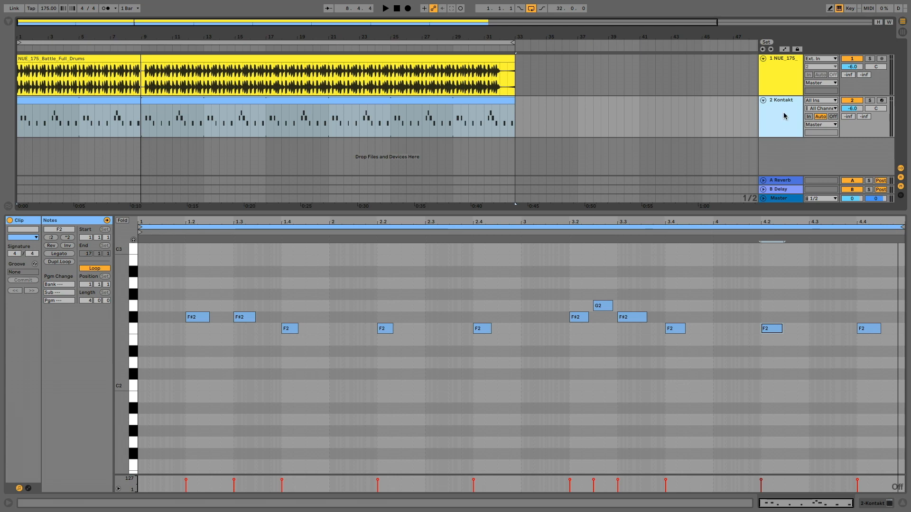
{"action": "key", "text": "ctrl+d"}
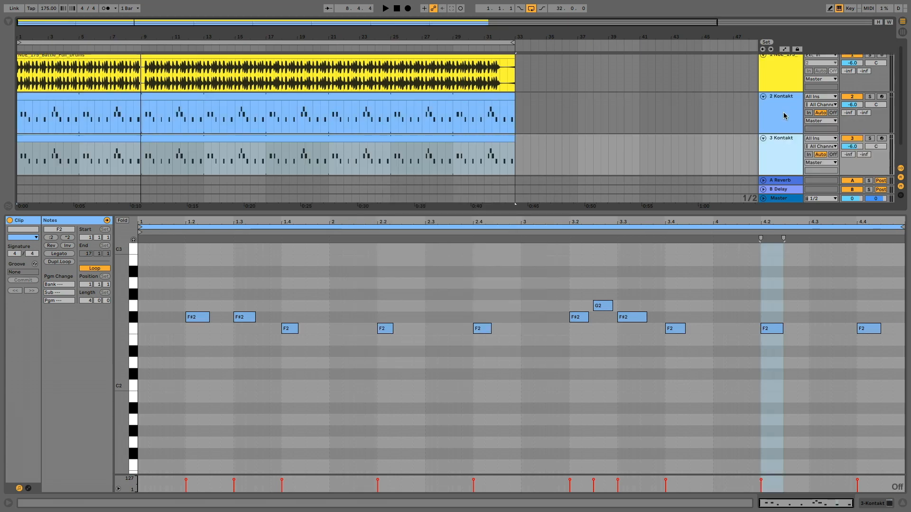
Step: Replace the patch in the duplicated track's Kontakt with NUE_Sub_Syn_Bass from the NUE_BASS_HITS patches
{"action": "left_click", "coordinate": [780, 144]}
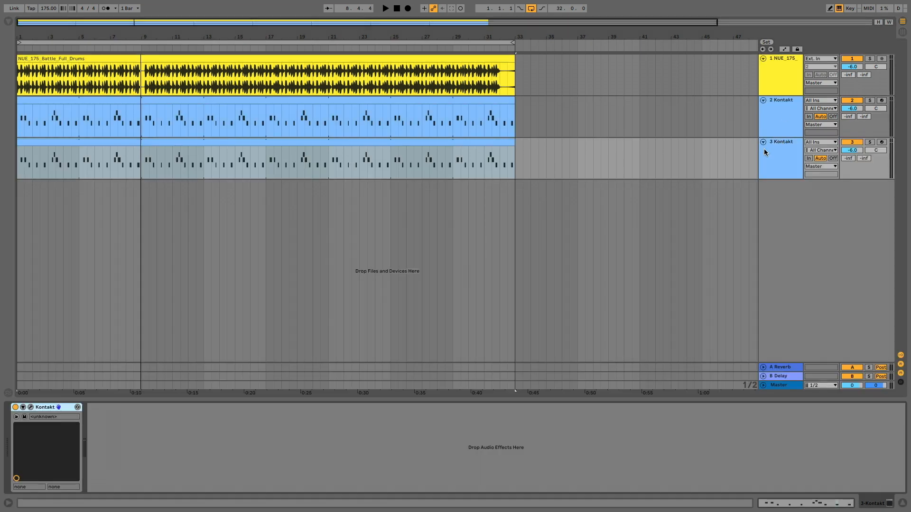
{"action": "left_click", "coordinate": [30, 408]}
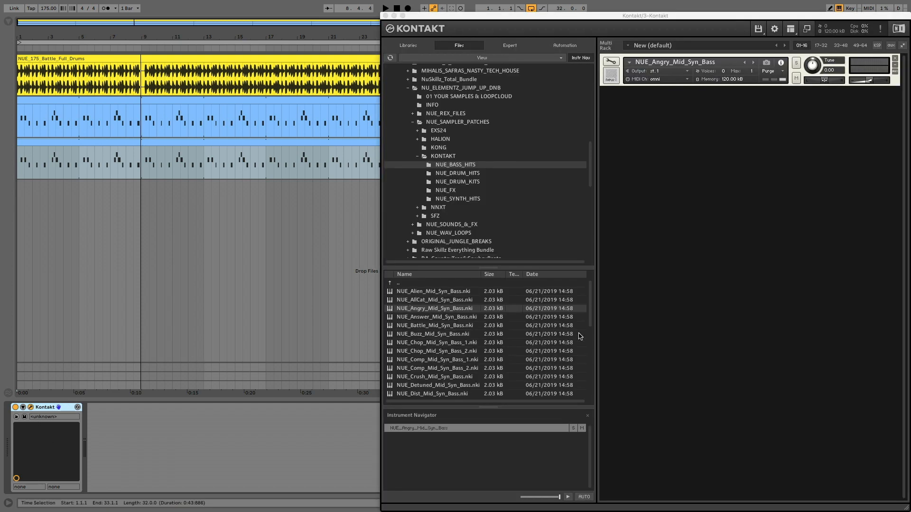
{"action": "left_click_drag", "start_coordinate": [593, 323], "coordinate": [587, 376]}
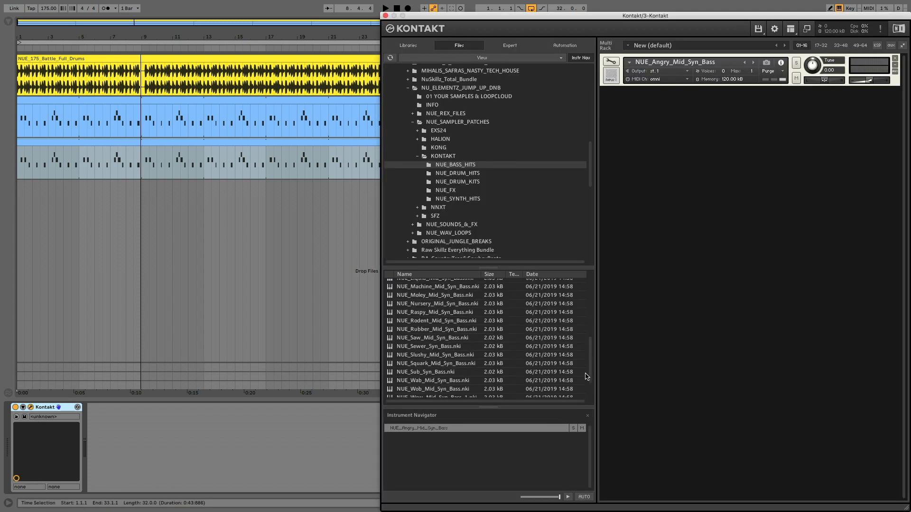
{"action": "left_click_drag", "start_coordinate": [422, 373], "coordinate": [657, 73]}
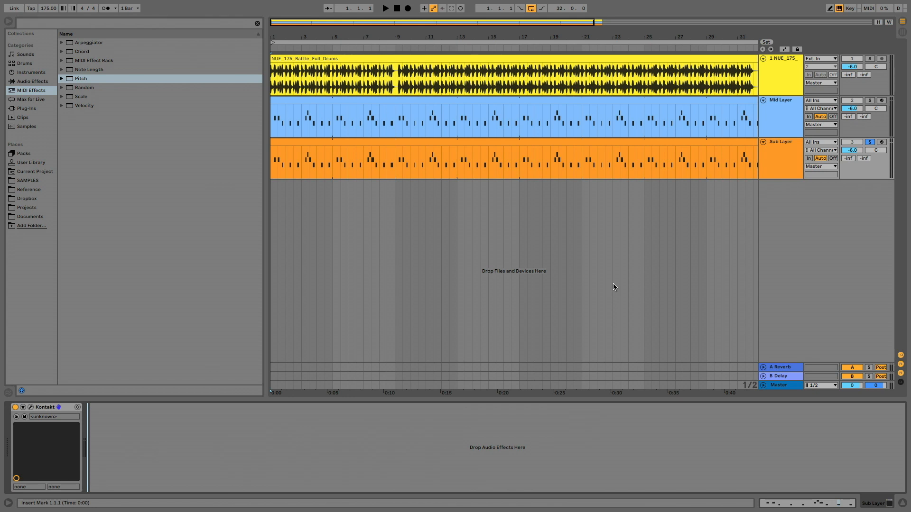
Step: Add a Pitch MIDI effect to the Sub Layer track and set it to -12 st while listening to the soloed track
{"action": "key", "text": "space"}
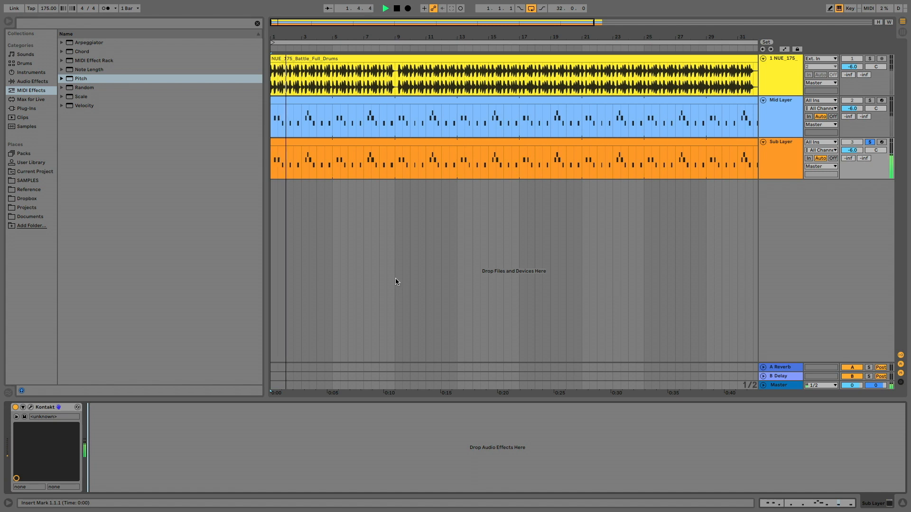
{"action": "double_click", "coordinate": [86, 80]}
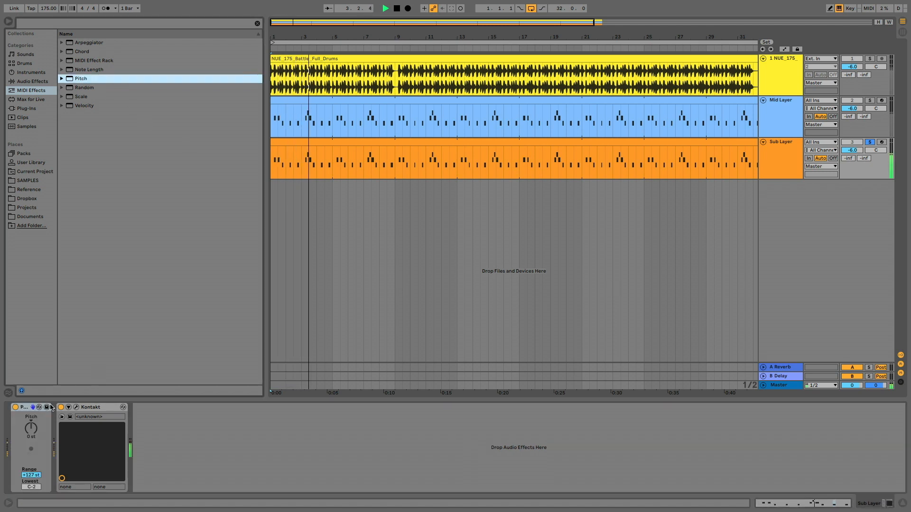
{"action": "left_click", "coordinate": [30, 429]}
{"action": "left_click_drag", "start_coordinate": [31, 428], "coordinate": [31, 438]}
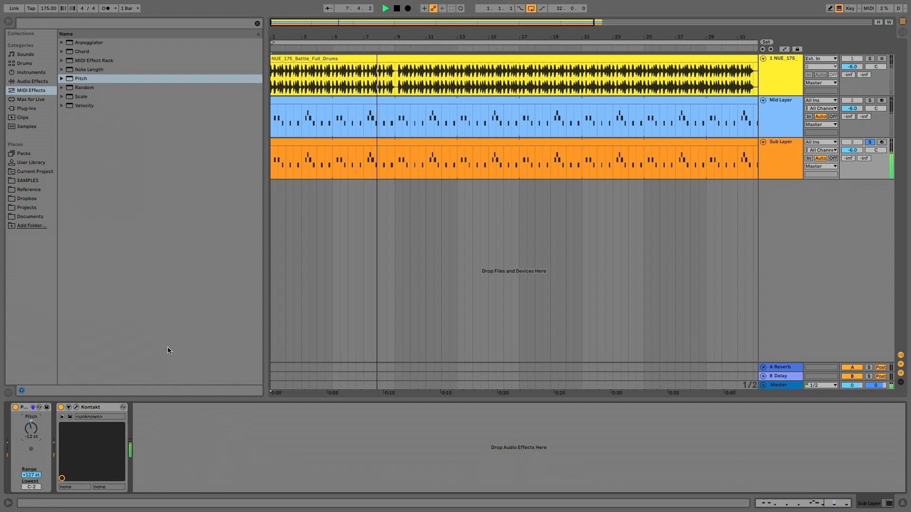
{"action": "key", "text": "space"}
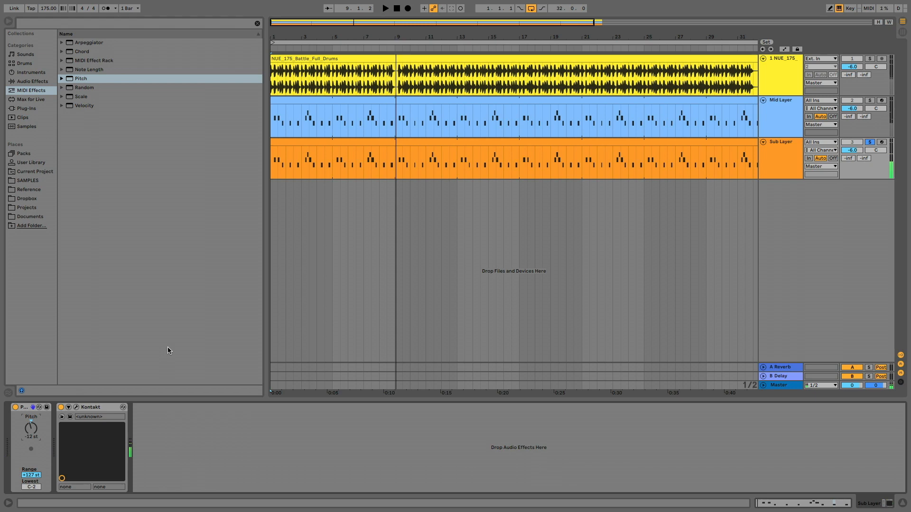
{"action": "left_click", "coordinate": [420, 273]}
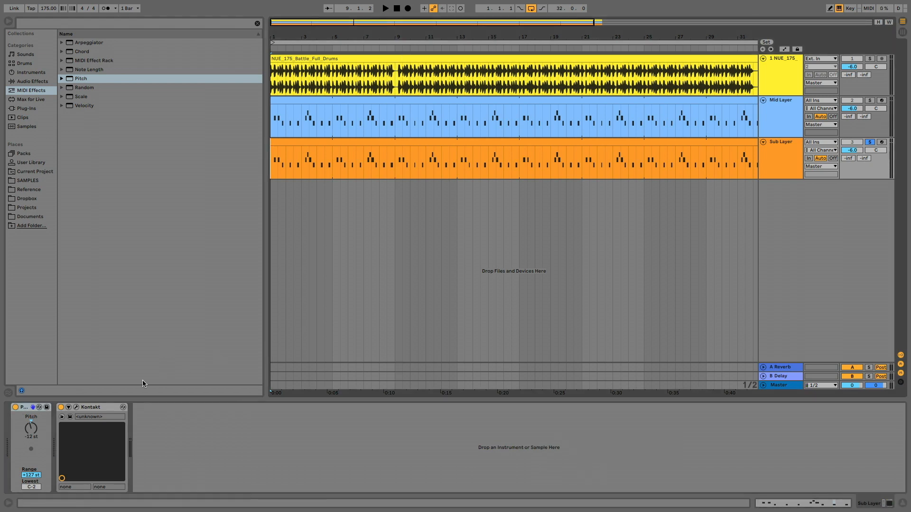
Step: Move the sample start of NUE_Sub_Syn_Bass to about 2268 in Kontakt's Wave Editor, past the quiet fade-in, during playback
{"action": "left_click", "coordinate": [76, 407]}
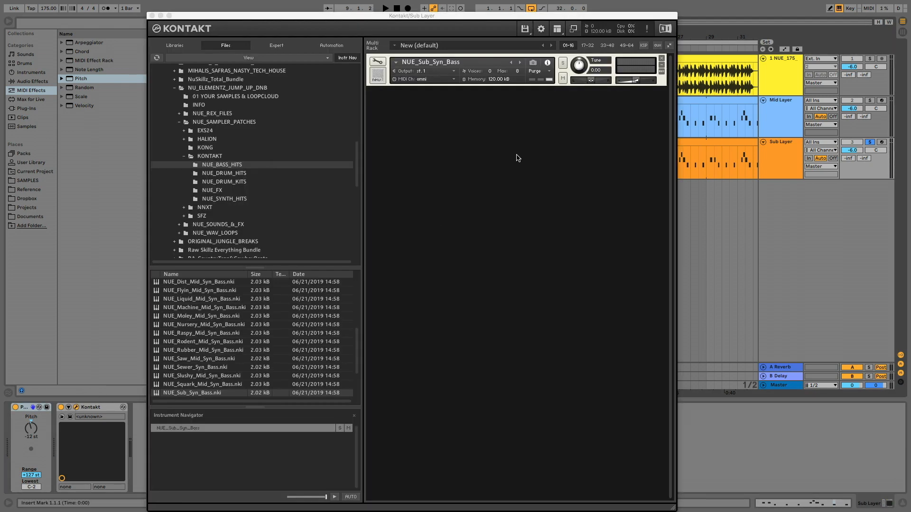
{"action": "left_click_drag", "start_coordinate": [518, 71], "coordinate": [521, 172]}
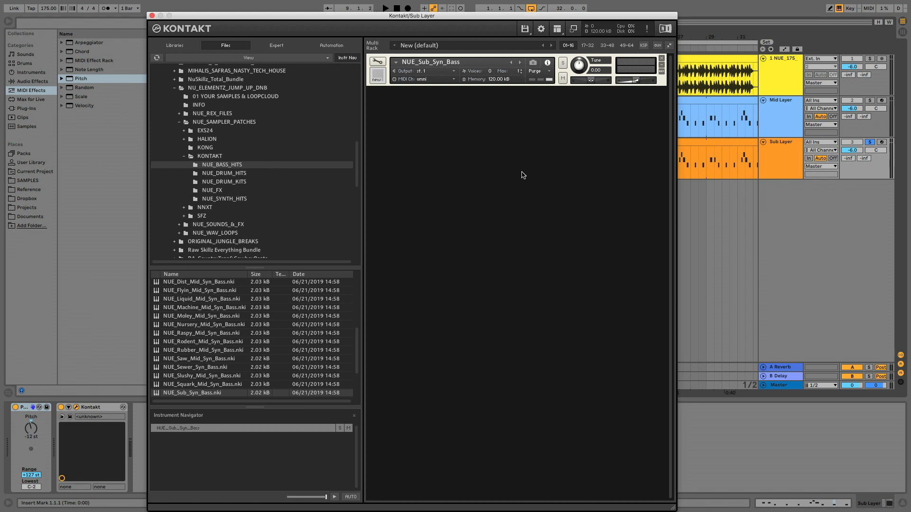
{"action": "key", "text": "space"}
{"action": "left_click", "coordinate": [377, 61]}
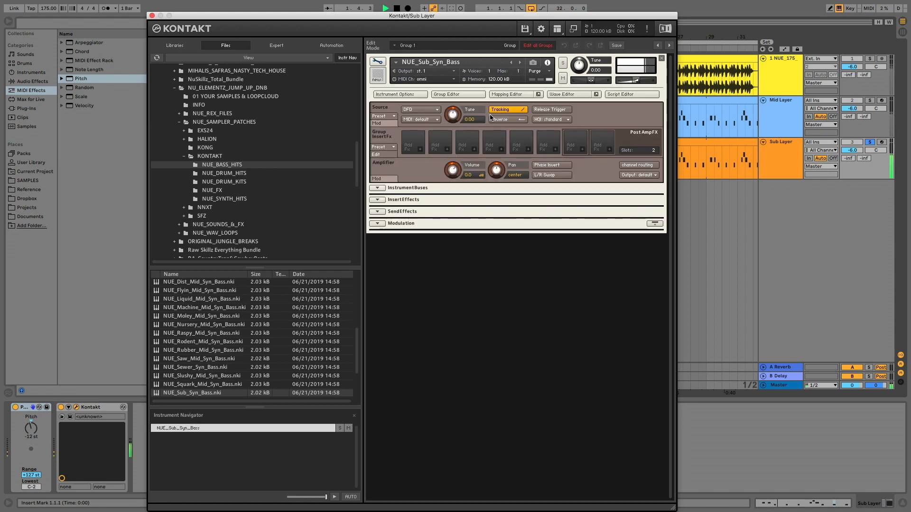
{"action": "left_click", "coordinate": [554, 95]}
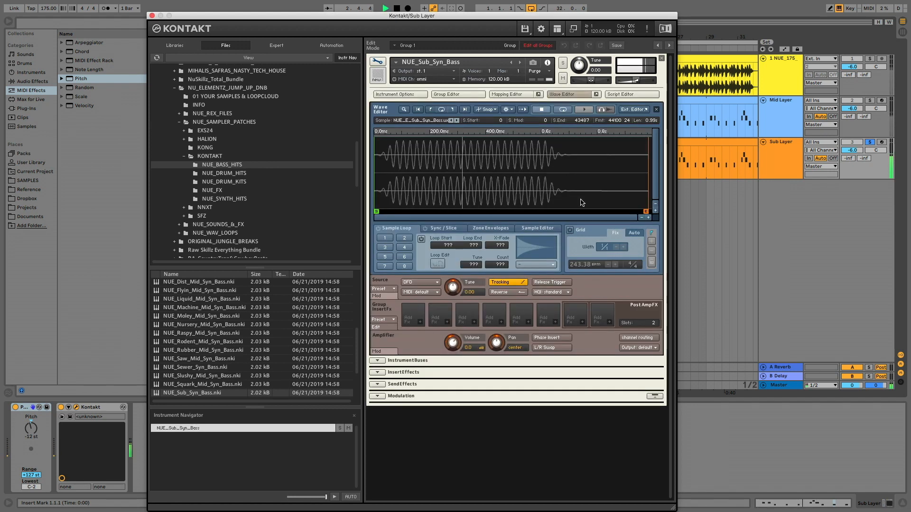
{"action": "left_click", "coordinate": [648, 218]}
{"action": "left_click_drag", "start_coordinate": [376, 212], "coordinate": [495, 212]}
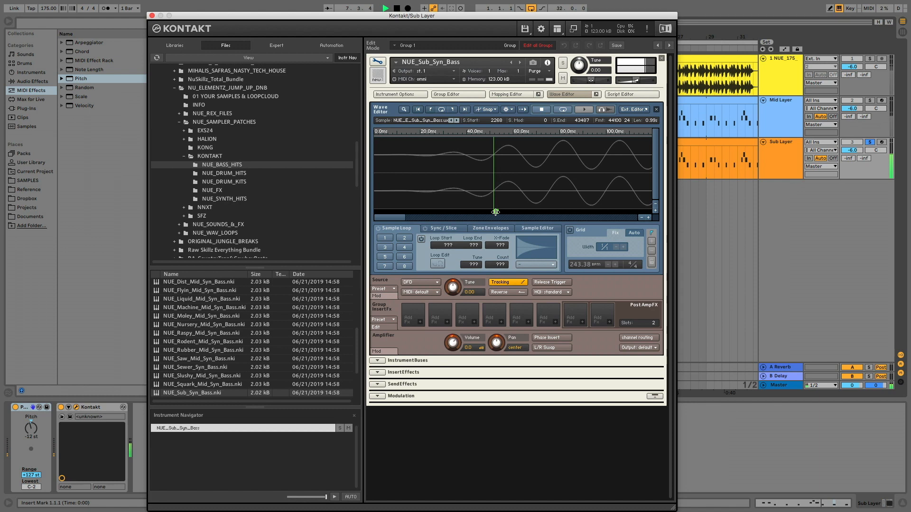
{"action": "key", "text": "space"}
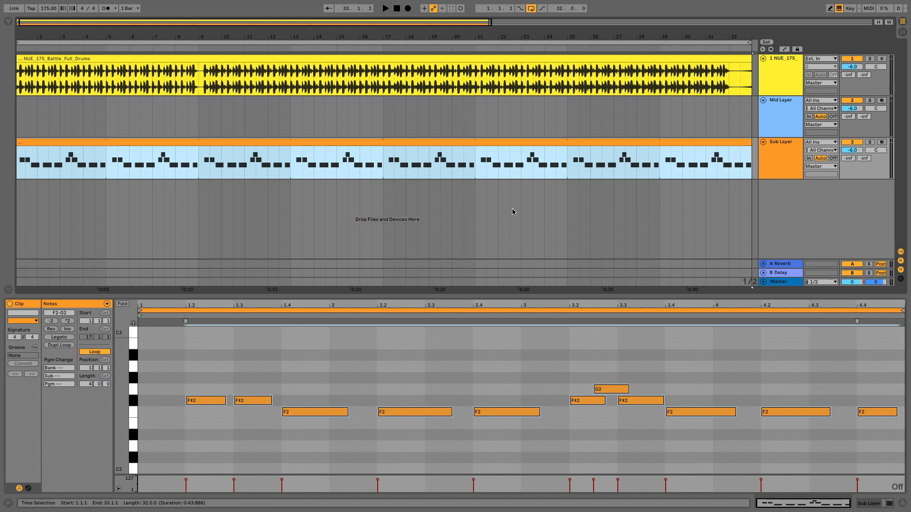
Step: Play the sub bass with the drums and copy the Sub Layer's MIDI clips onto the empty Mid Layer track
{"action": "key", "text": "space"}
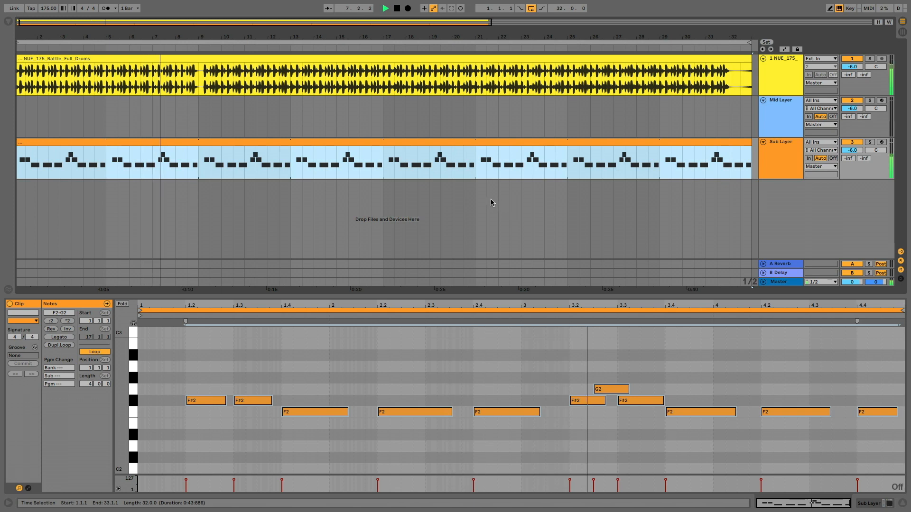
{"action": "left_click_drag", "start_coordinate": [408, 143], "coordinate": [410, 117]}
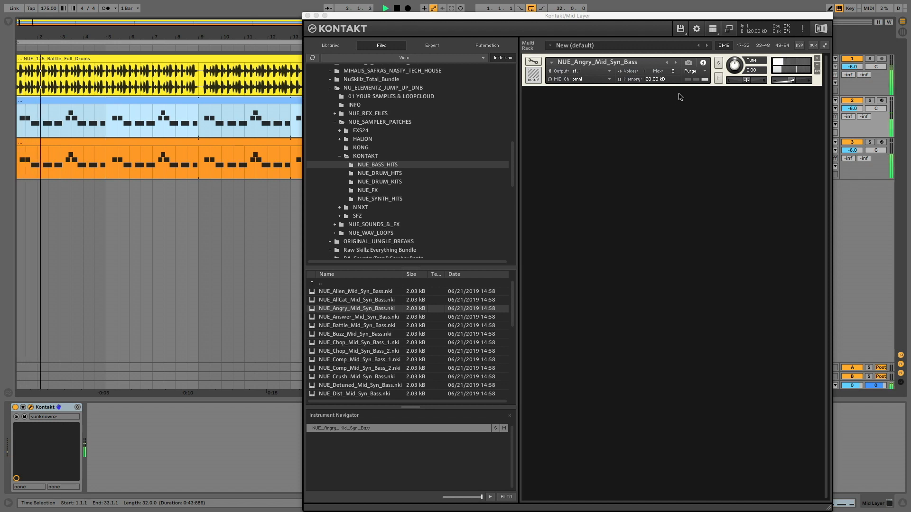
Step: Audition successive bass patches in the Mid Layer's Kontakt during playback and settle on NUE_Dist_Mid_Syn_Bass
{"action": "left_click", "coordinate": [675, 65]}
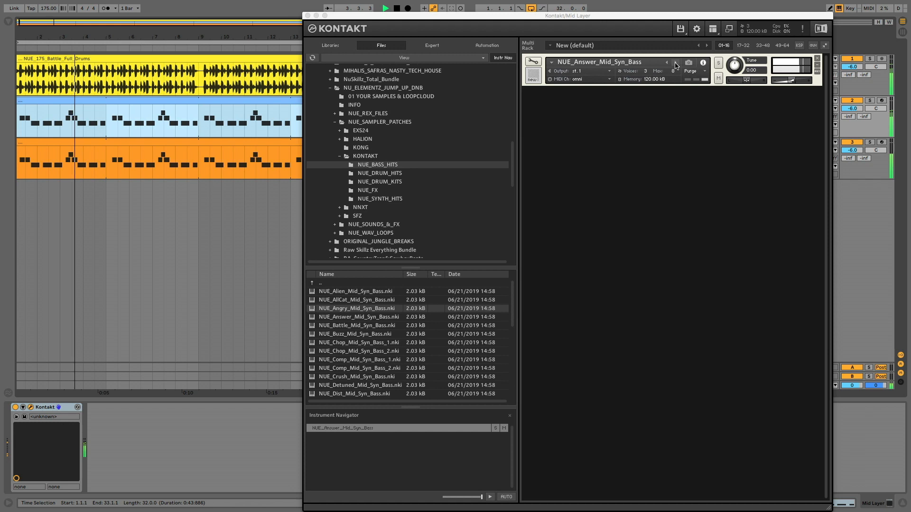
{"action": "left_click", "coordinate": [675, 65]}
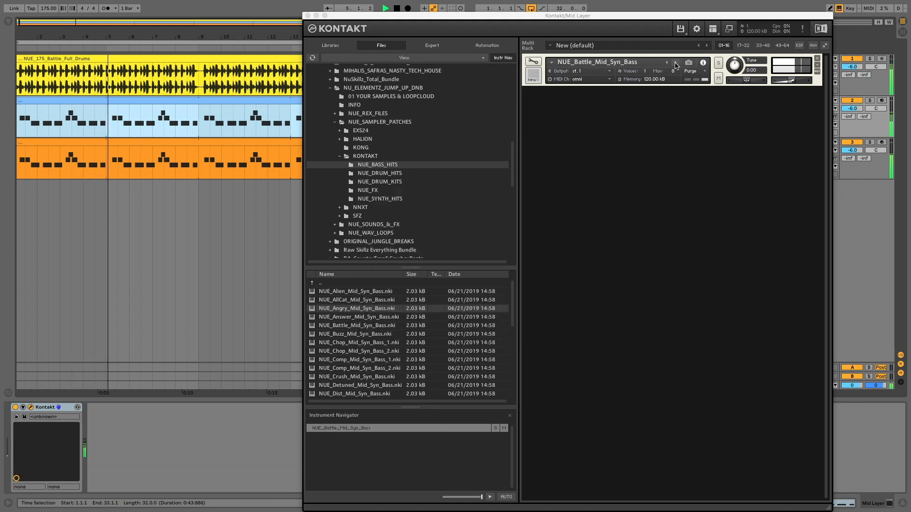
{"action": "left_click", "coordinate": [676, 65]}
{"action": "left_click", "coordinate": [676, 65]}
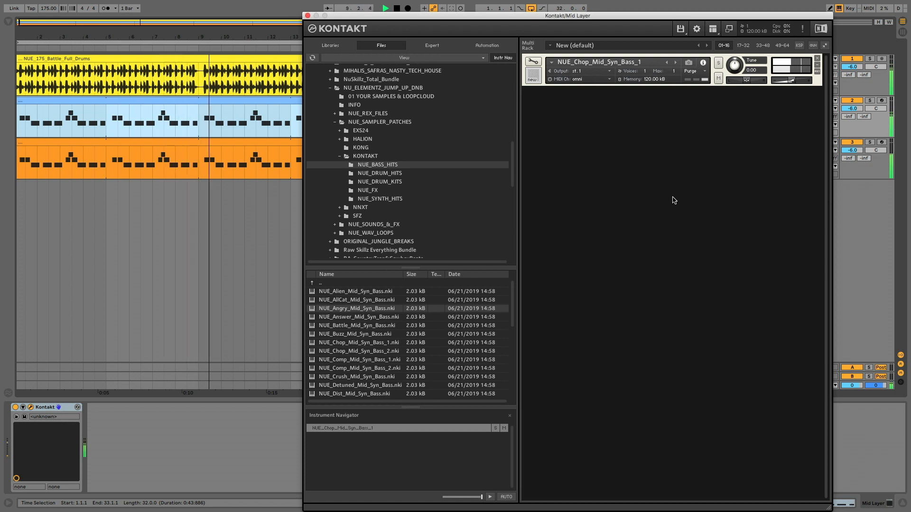
{"action": "left_click", "coordinate": [675, 62]}
{"action": "left_click", "coordinate": [675, 63]}
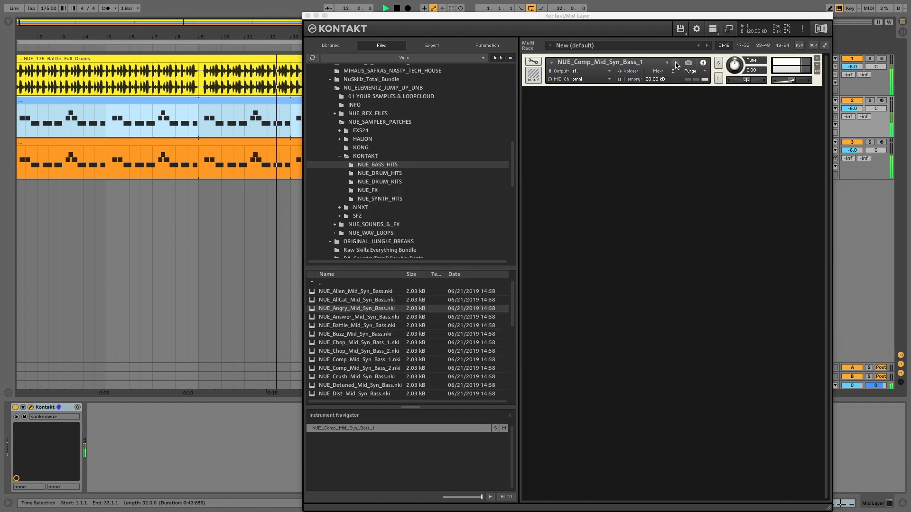
{"action": "left_click", "coordinate": [676, 62]}
{"action": "left_click", "coordinate": [676, 62]}
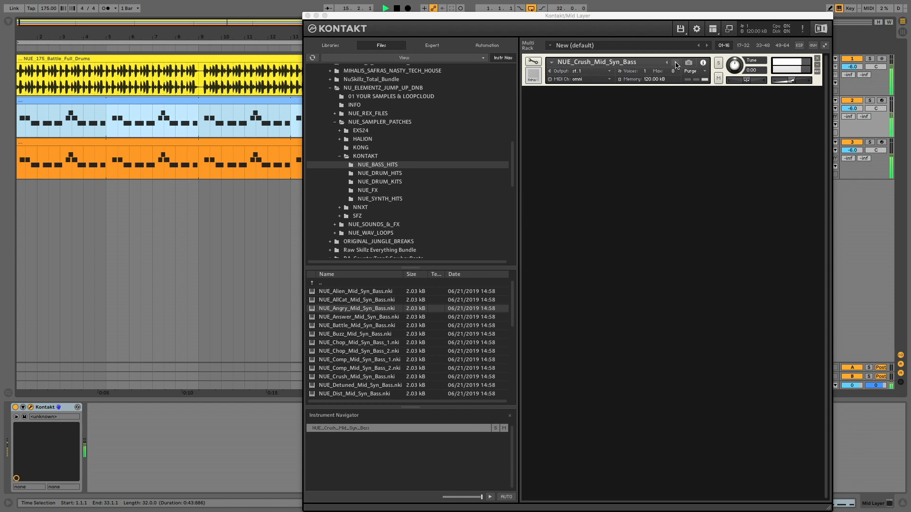
{"action": "left_click", "coordinate": [675, 62]}
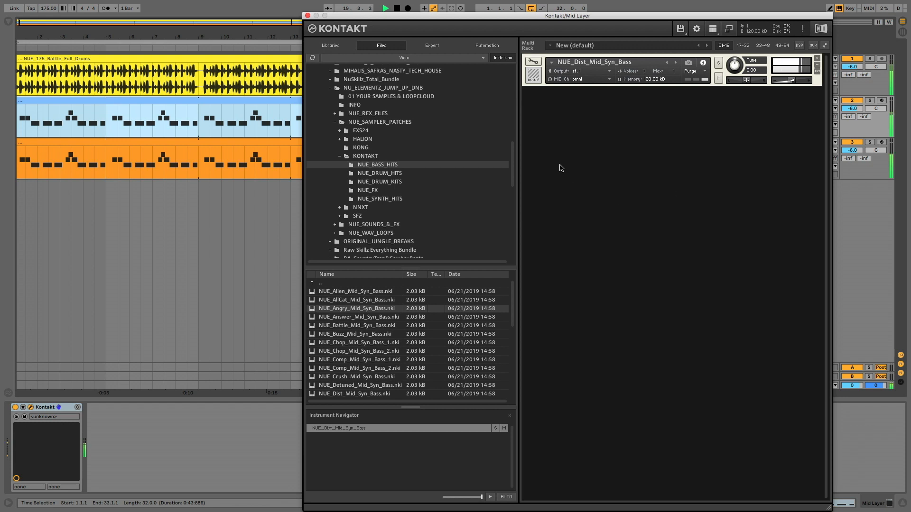
Step: Open NUE_Dist_Mid_Syn_Bass for editing and show its sample in the Wave Editor
{"action": "left_click", "coordinate": [535, 62]}
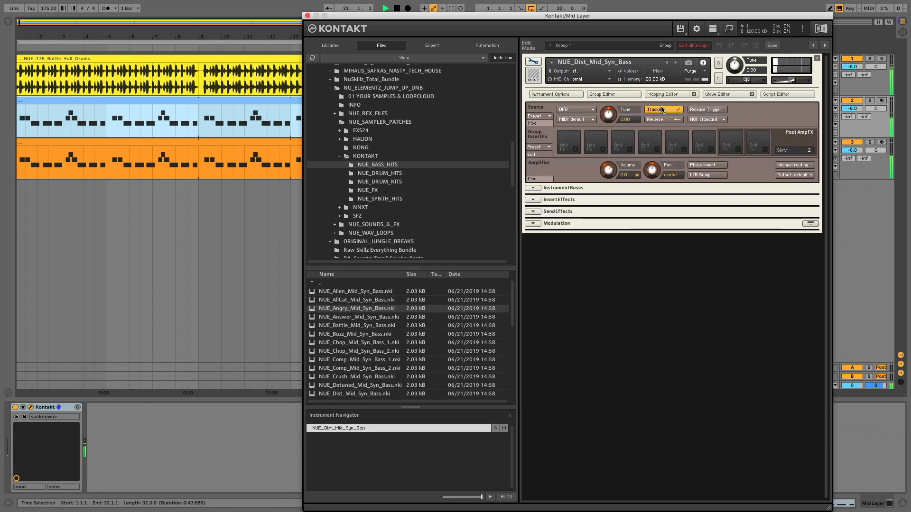
{"action": "left_click", "coordinate": [717, 94]}
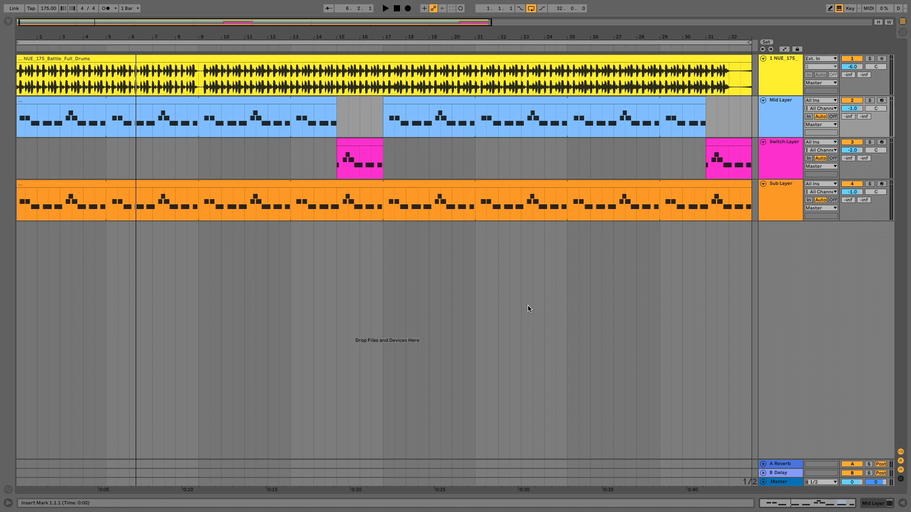
Step: Play the arrangement with the Mid, Switch and Sub layers from bar 9
{"action": "left_click", "coordinate": [199, 166]}
{"action": "key", "text": "space"}
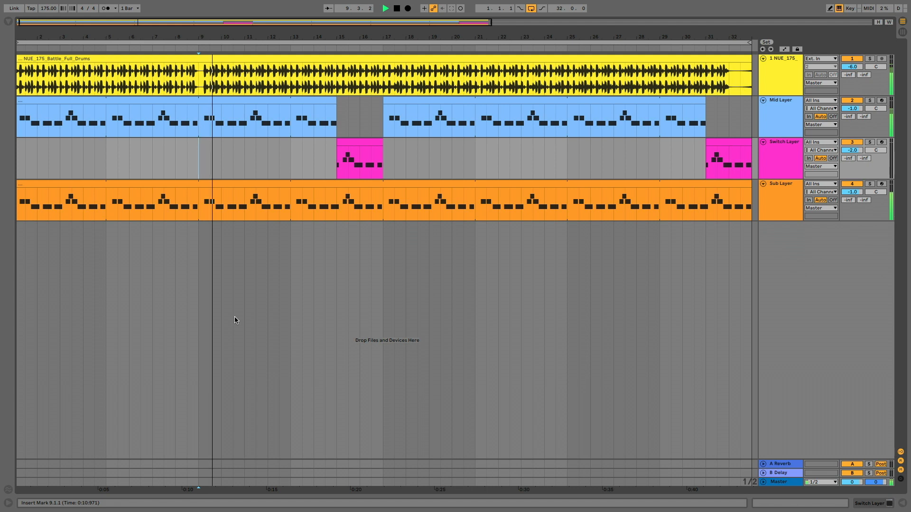